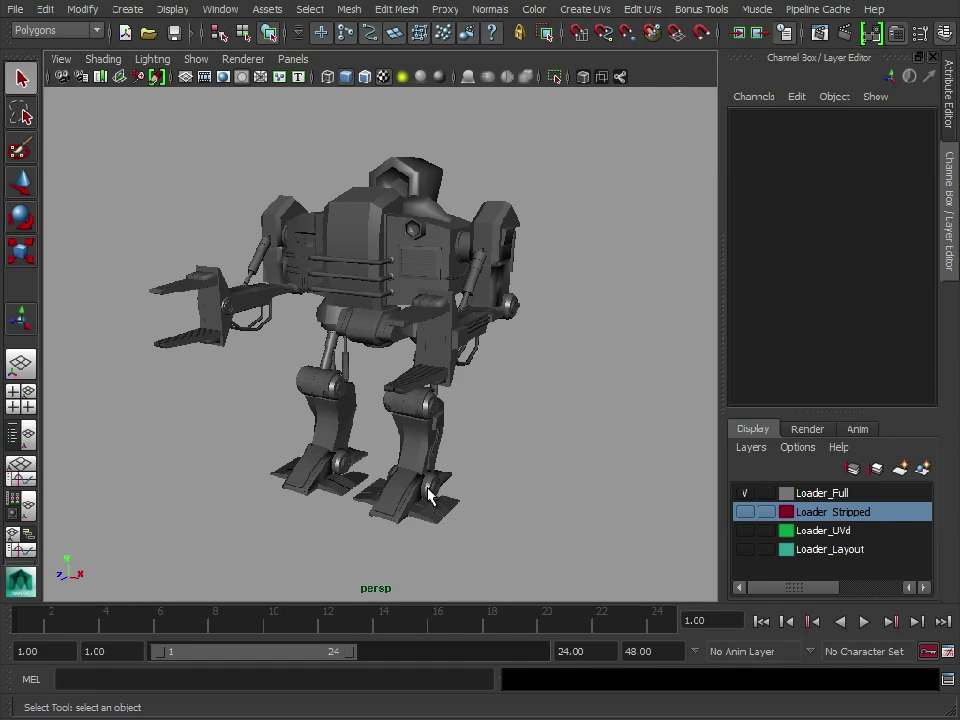
- Examine the shaded loader robot's unsmoothed body, arms and legs from several angles
{"action": "left_click_drag", "start_coordinate": [255, 342], "coordinate": [230, 205], "text": "alt"}
{"action": "left_click_drag", "start_coordinate": [576, 403], "coordinate": [518, 400], "text": "alt"}
{"action": "scroll", "coordinate": [517, 390], "scroll_direction": "up", "scroll_amount": 3}
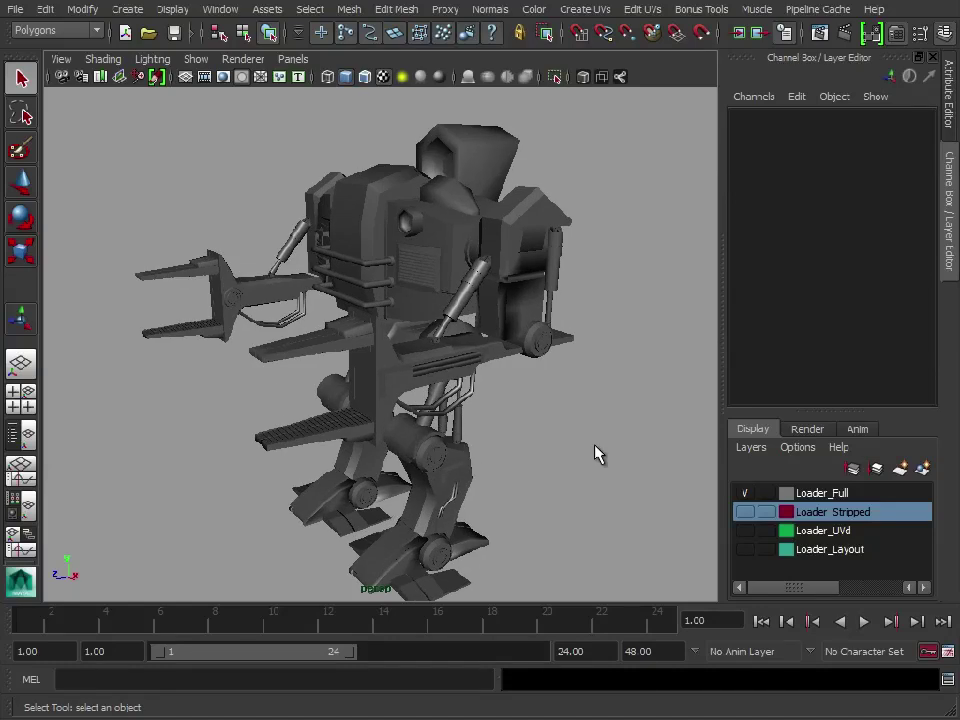
{"action": "right_click_drag", "start_coordinate": [345, 313], "coordinate": [440, 330], "text": "alt"}
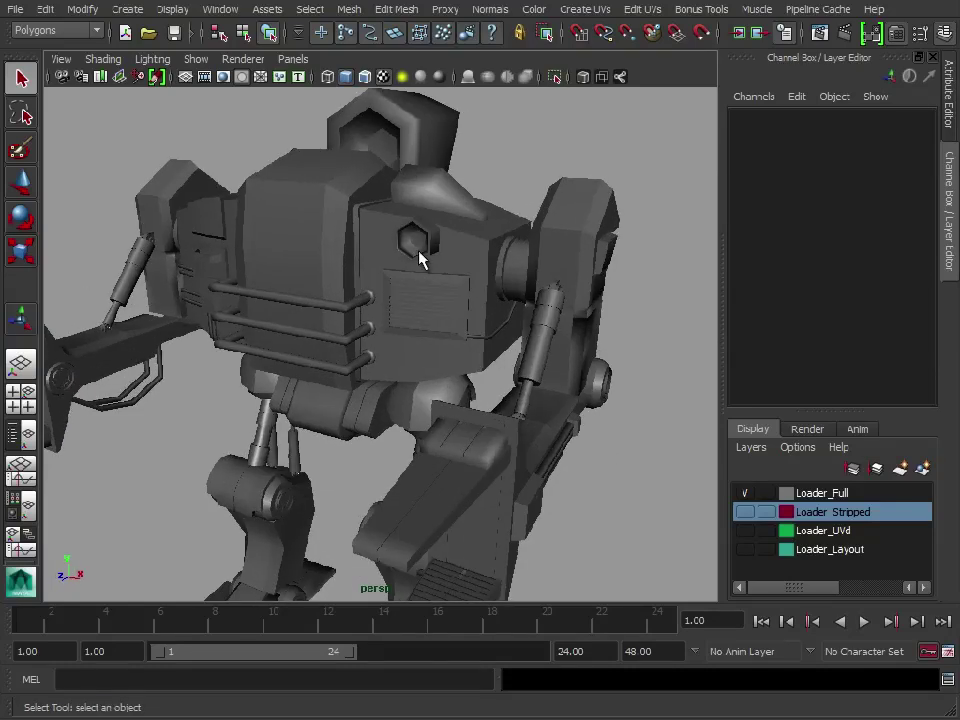
{"action": "left_click", "coordinate": [419, 255]}
{"action": "left_click_drag", "start_coordinate": [412, 262], "coordinate": [397, 293], "text": "alt"}
{"action": "left_click", "coordinate": [484, 172]}
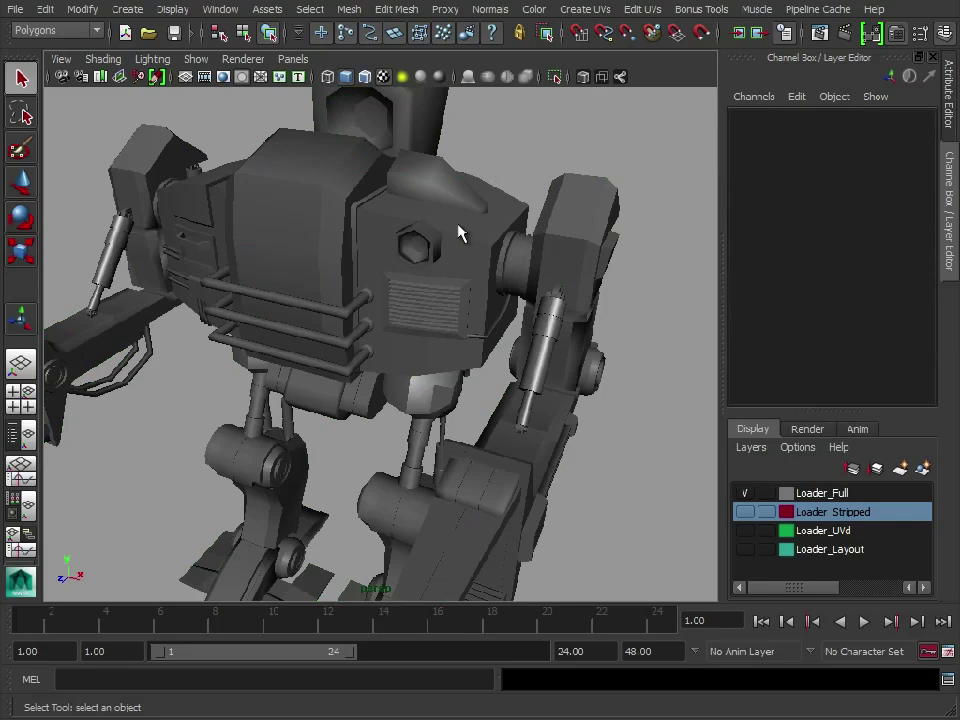
- Select the loader robot to inspect its wireframe topology from different angles and distances, and clear the selection
{"action": "left_click", "coordinate": [409, 236]}
{"action": "left_click_drag", "start_coordinate": [583, 375], "coordinate": [535, 410], "text": "alt"}
{"action": "right_click_drag", "start_coordinate": [535, 410], "coordinate": [394, 379], "text": "alt"}
{"action": "left_click_drag", "start_coordinate": [394, 379], "coordinate": [453, 313], "text": "alt"}
{"action": "left_click_drag", "start_coordinate": [447, 364], "coordinate": [512, 433], "text": "alt"}
{"action": "right_click_drag", "start_coordinate": [512, 433], "coordinate": [533, 405], "text": "alt"}
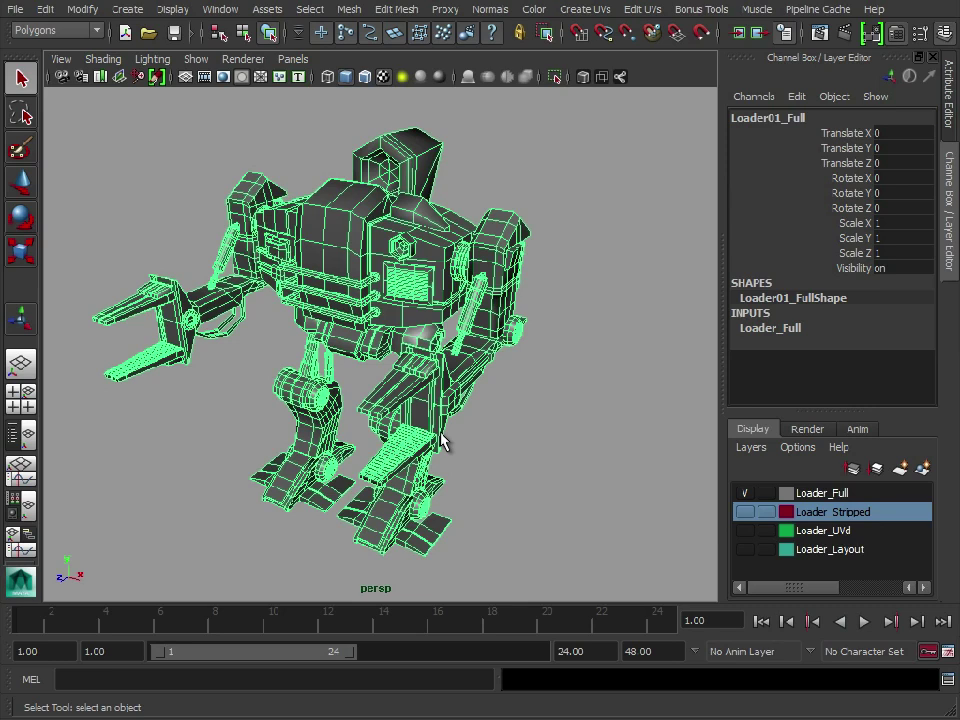
{"action": "left_click_drag", "start_coordinate": [441, 440], "coordinate": [544, 428], "text": "alt"}
{"action": "scroll", "coordinate": [560, 425], "scroll_direction": "up", "scroll_amount": 3}
{"action": "middle_click_drag", "start_coordinate": [542, 397], "coordinate": [562, 468], "text": "alt"}
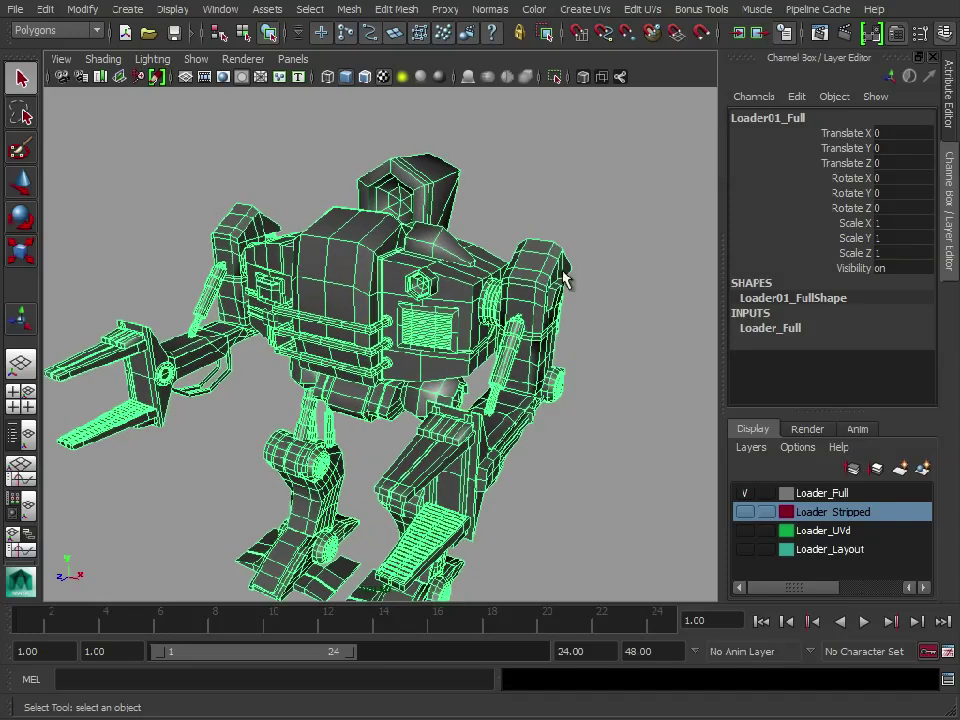
{"action": "left_click", "coordinate": [581, 156]}
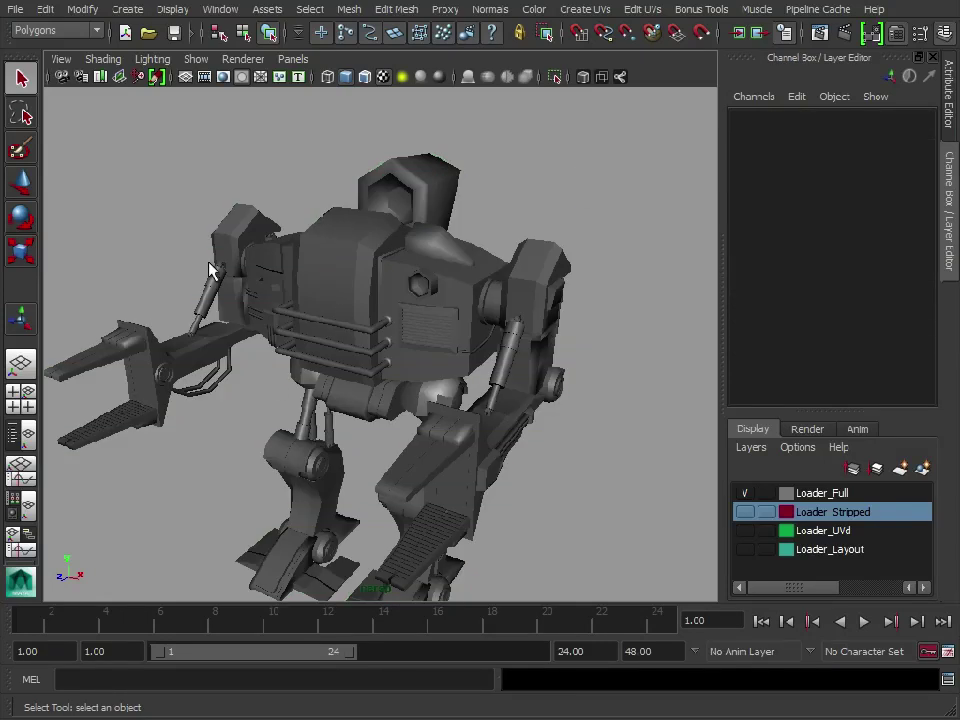
{"action": "left_click", "coordinate": [426, 334]}
{"action": "right_click_drag", "start_coordinate": [606, 416], "coordinate": [480, 405], "text": "alt"}
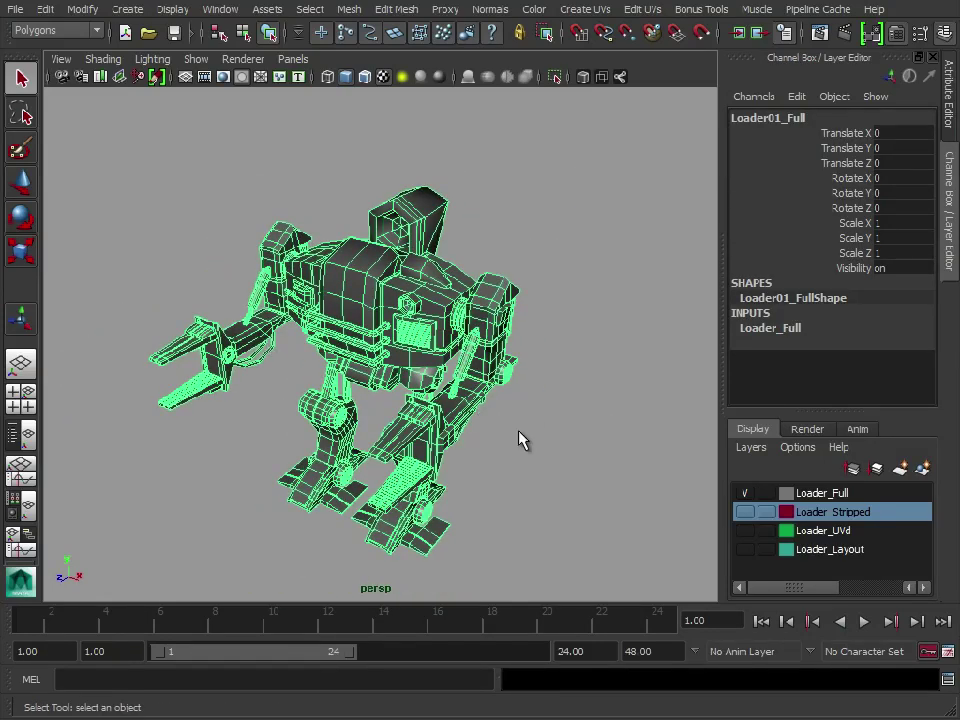
{"action": "left_click", "coordinate": [574, 435]}
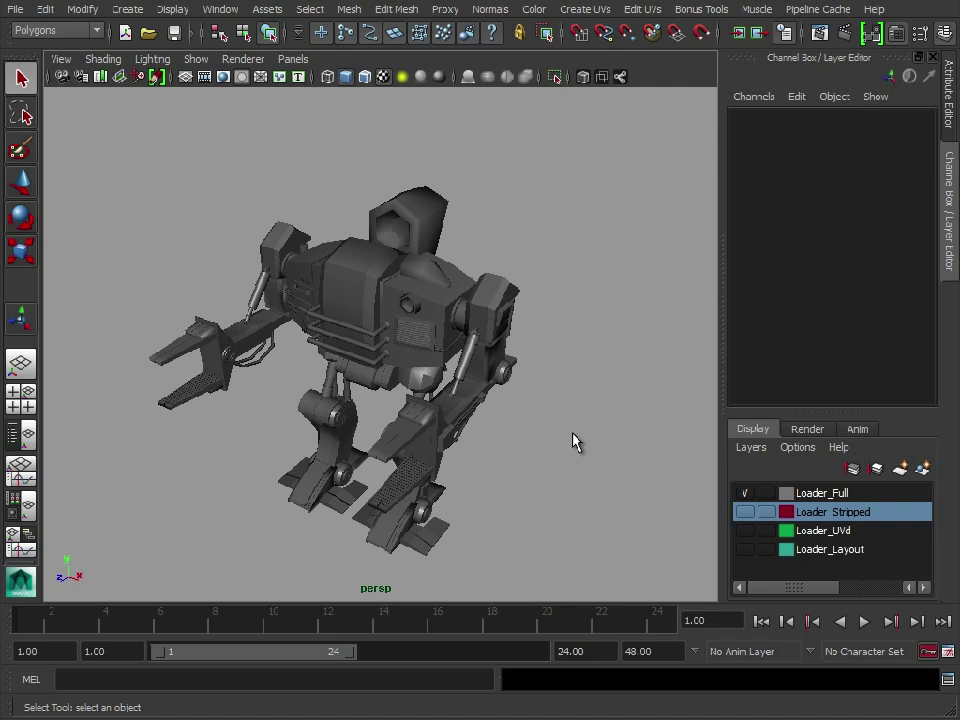
- Turn on smooth mesh preview for the loader robot and deselect it
{"action": "right_click_drag", "start_coordinate": [399, 377], "coordinate": [553, 388], "text": "alt"}
{"action": "left_click", "coordinate": [505, 372]}
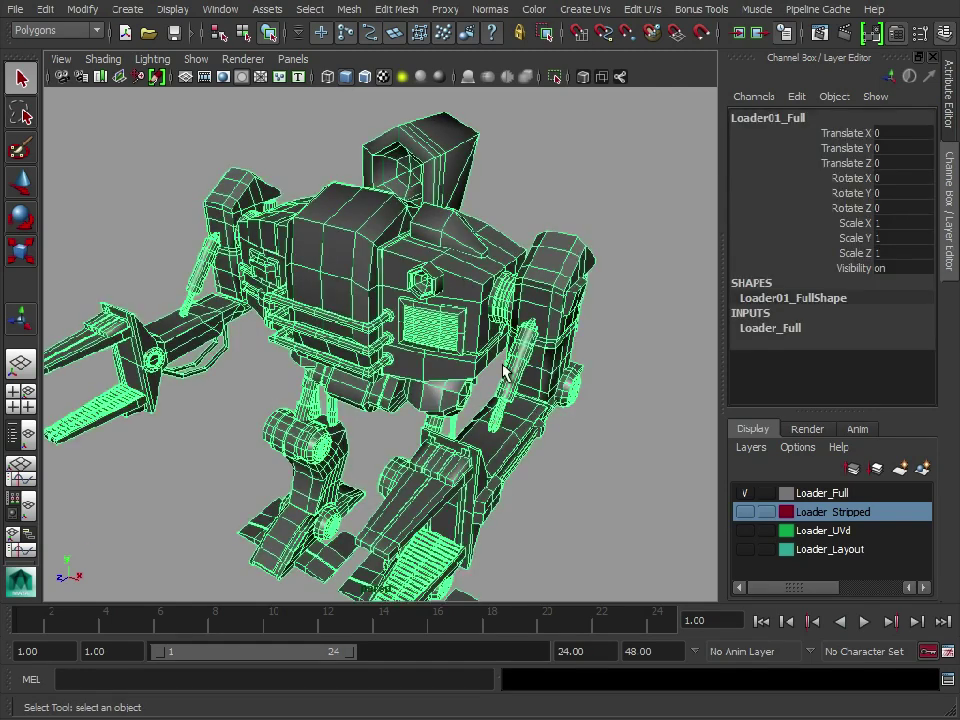
{"action": "key", "text": "3"}
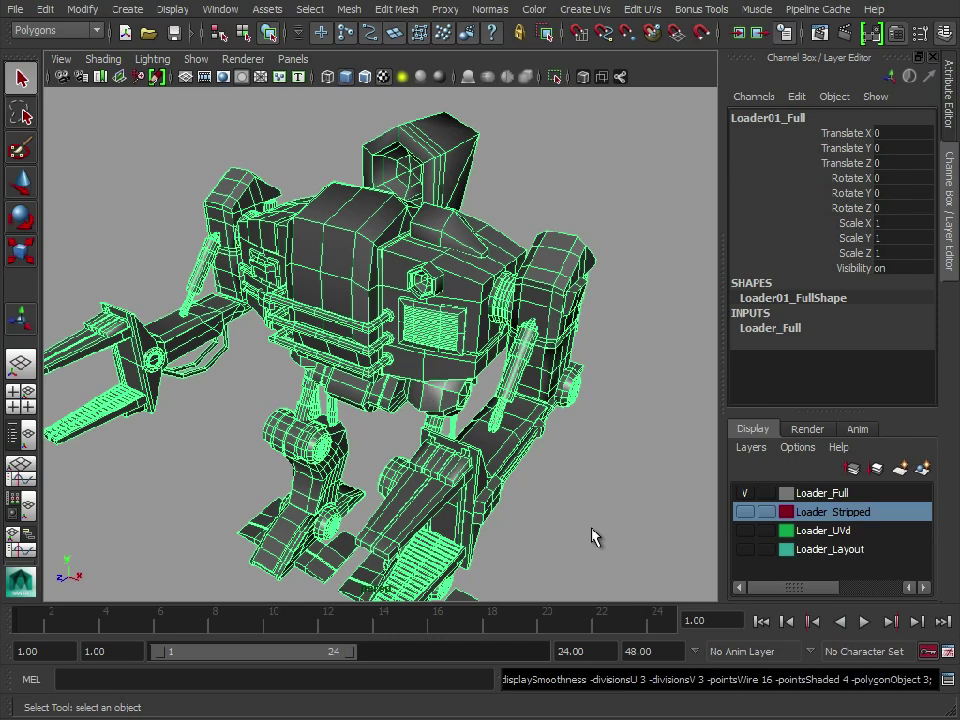
{"action": "left_click", "coordinate": [574, 529]}
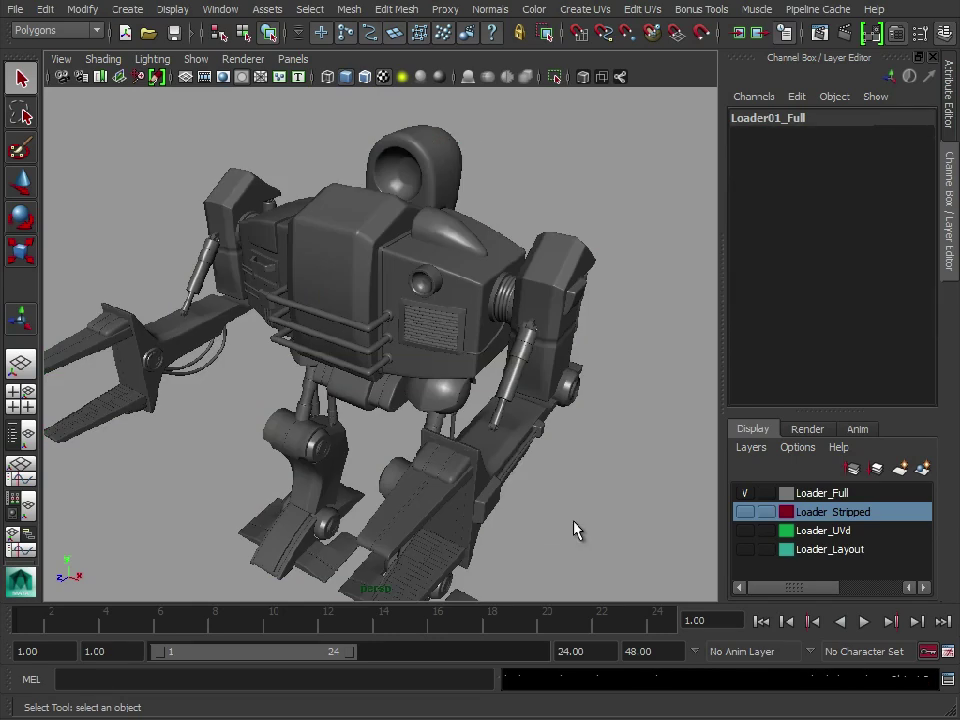
- Show the Smooth Mesh attributes and subdivision levels of the loader's shape node
{"action": "left_click_drag", "start_coordinate": [524, 487], "coordinate": [360, 417], "text": "alt"}
{"action": "right_click_drag", "start_coordinate": [362, 418], "coordinate": [504, 397], "text": "alt"}
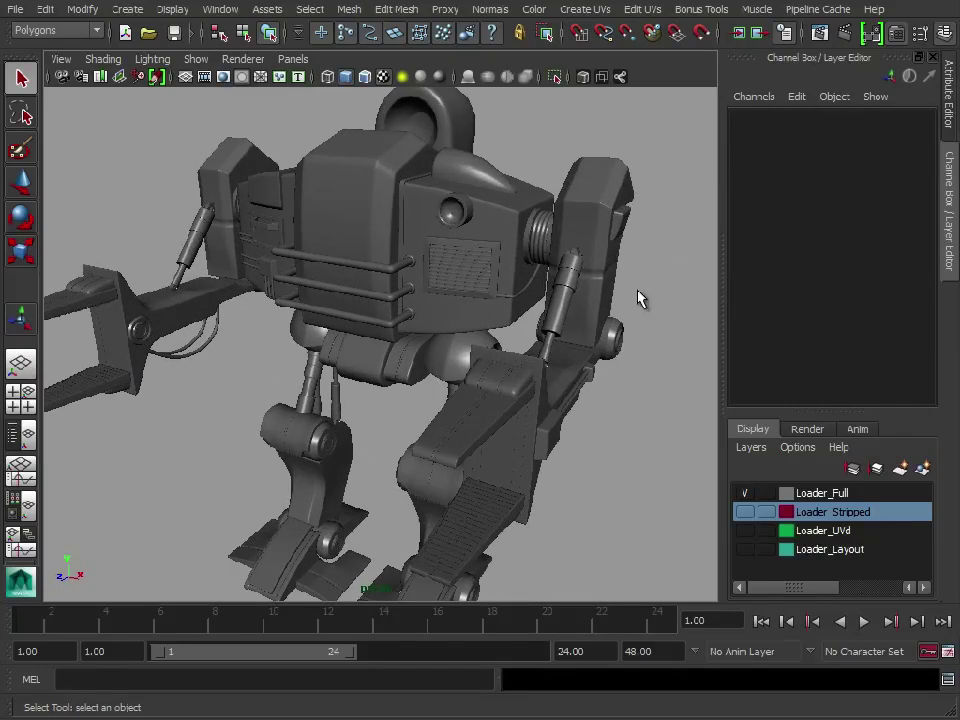
{"action": "left_click", "coordinate": [948, 120]}
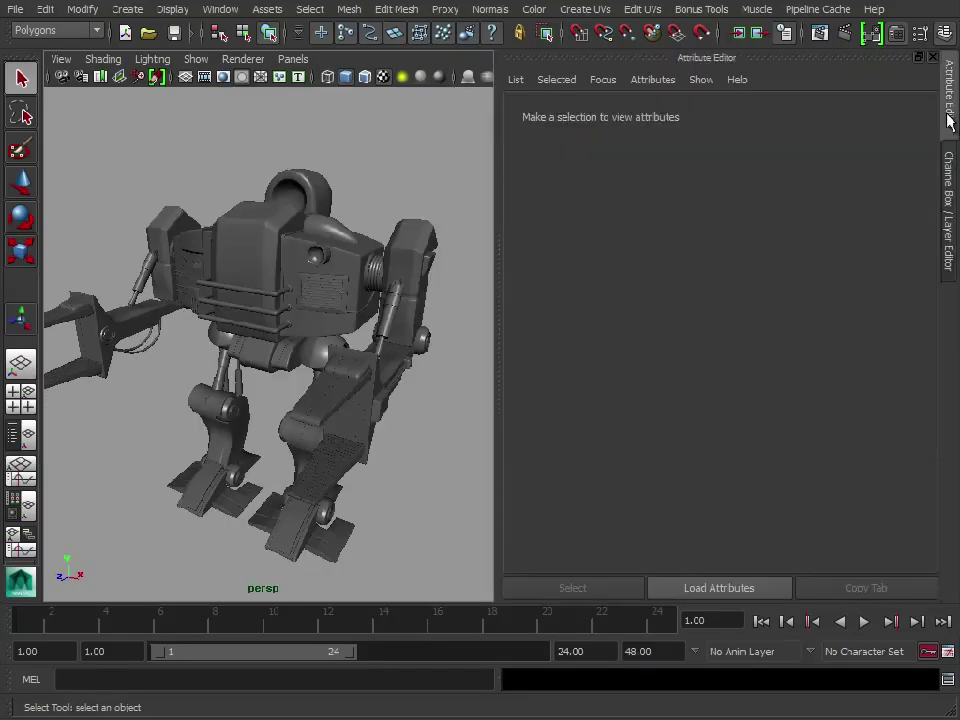
{"action": "left_click", "coordinate": [272, 257]}
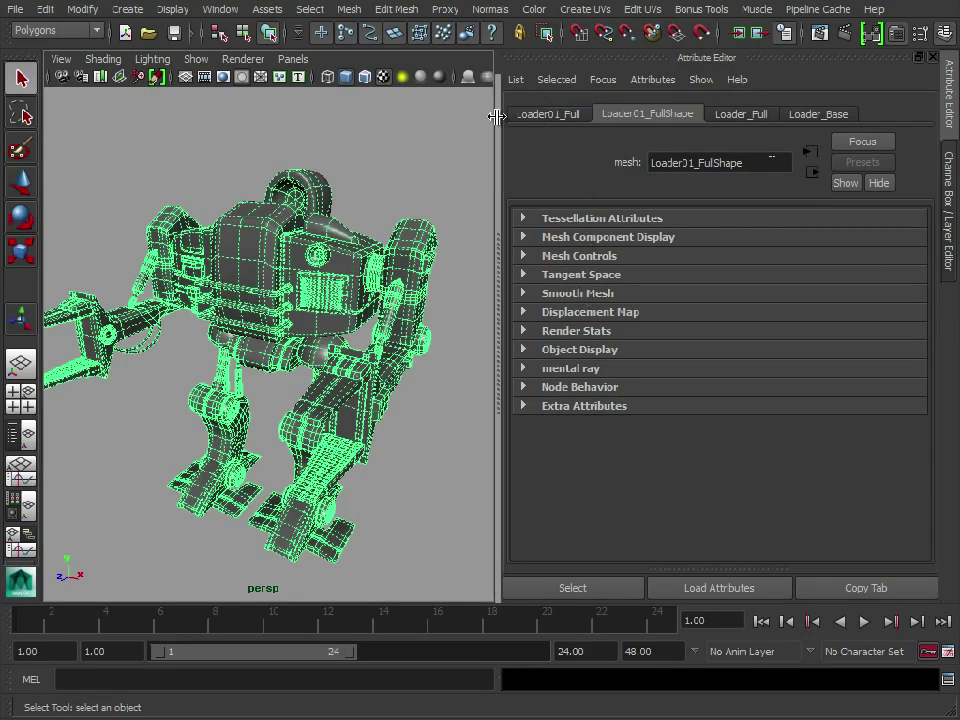
{"action": "left_click", "coordinate": [585, 293]}
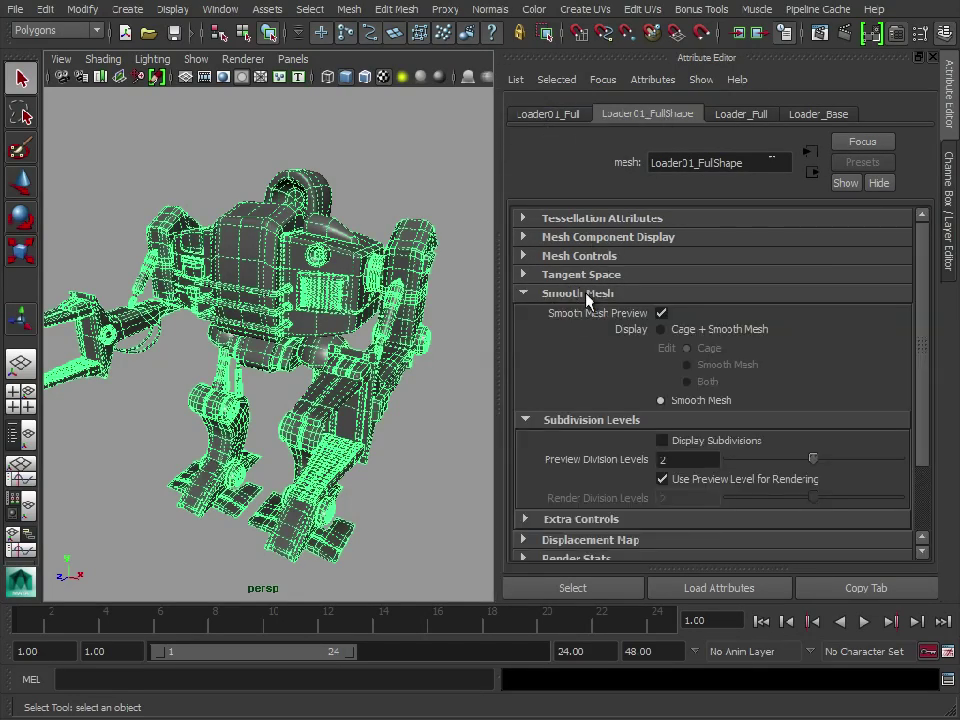
{"action": "scroll", "coordinate": [563, 372], "scroll_direction": "down", "scroll_amount": 1}
- Toggle the loader's Smooth Mesh Preview off and on to compare the low-poly and smoothed shapes
{"action": "left_click", "coordinate": [661, 257]}
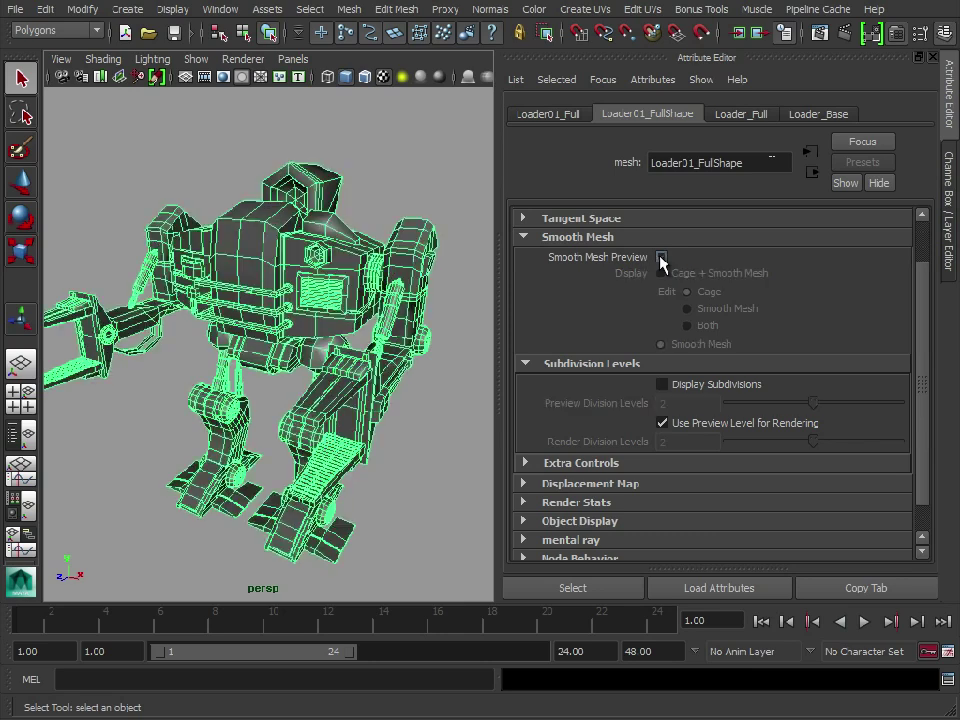
{"action": "left_click", "coordinate": [661, 257]}
{"action": "left_click", "coordinate": [661, 257]}
{"action": "left_click", "coordinate": [661, 257]}
{"action": "left_click", "coordinate": [661, 257]}
{"action": "left_click", "coordinate": [661, 257]}
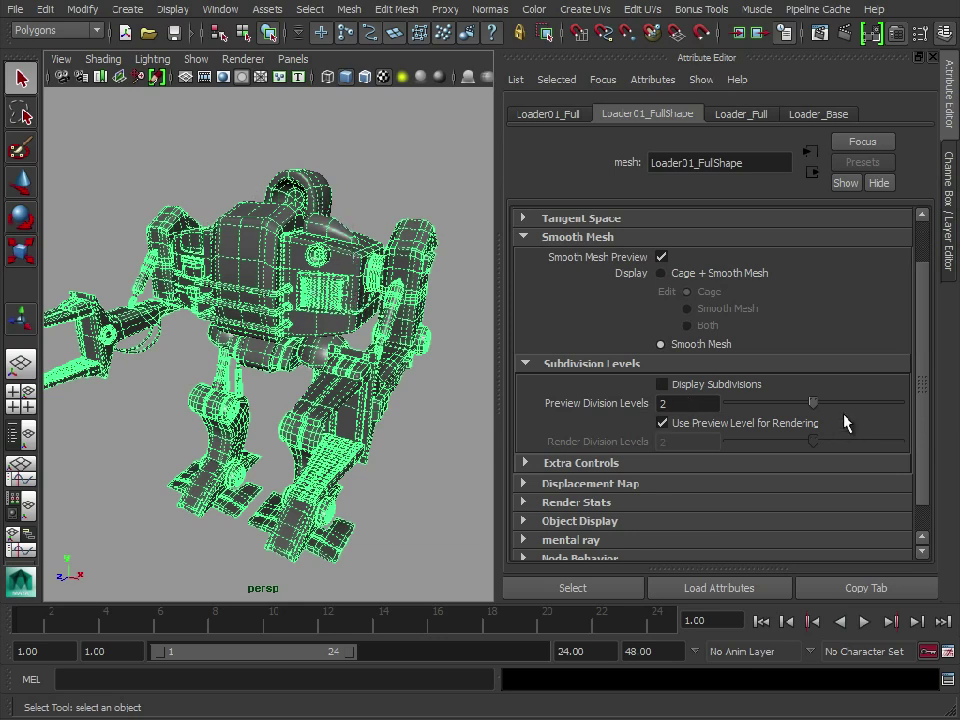
- Inspect the smoothed loader robot from several angles, keeping the preview division level at 2
{"action": "mouse_move", "coordinate": [811, 401]}
{"action": "left_mouse_down"}
{"action": "mouse_move", "coordinate": [729, 402]}
{"action": "mouse_move", "coordinate": [797, 408]}
{"action": "left_mouse_up"}
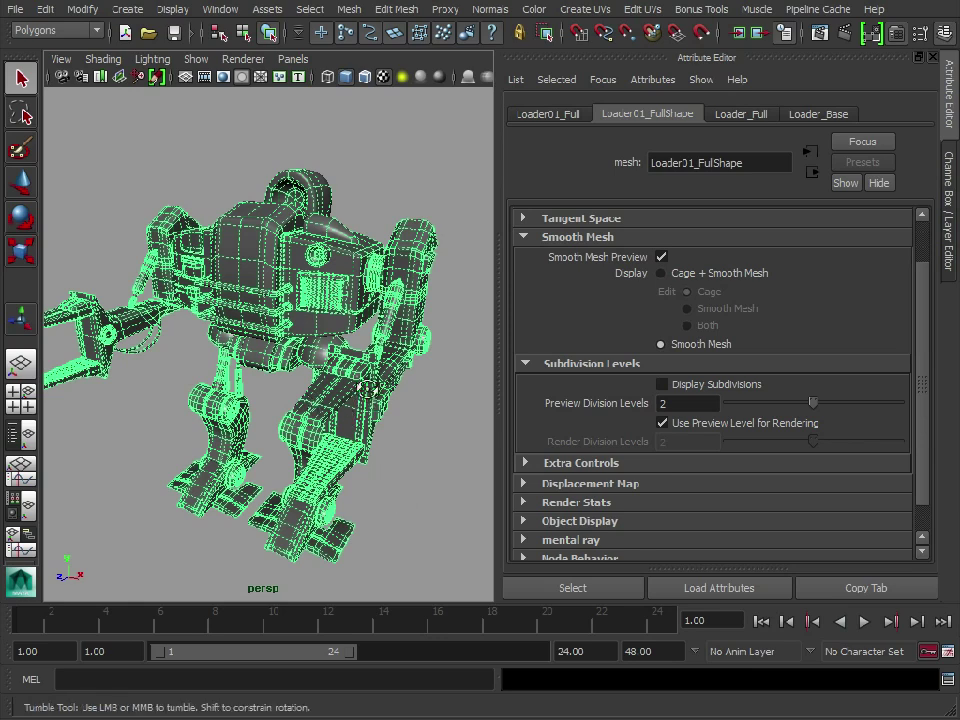
{"action": "left_click_drag", "start_coordinate": [372, 390], "coordinate": [276, 386], "text": "alt"}
{"action": "right_click_drag", "start_coordinate": [276, 386], "coordinate": [344, 388], "text": "alt"}
{"action": "left_click_drag", "start_coordinate": [344, 388], "coordinate": [398, 420], "text": "alt"}
{"action": "right_click_drag", "start_coordinate": [398, 420], "coordinate": [317, 386], "text": "alt"}
{"action": "left_click_drag", "start_coordinate": [317, 386], "coordinate": [335, 370], "text": "alt"}
{"action": "right_click_drag", "start_coordinate": [335, 370], "coordinate": [362, 370], "text": "alt"}
{"action": "left_click", "coordinate": [412, 190]}
{"action": "left_click", "coordinate": [343, 303]}
- Switch the option to use the preview level for rendering off and back on
{"action": "left_click", "coordinate": [661, 423]}
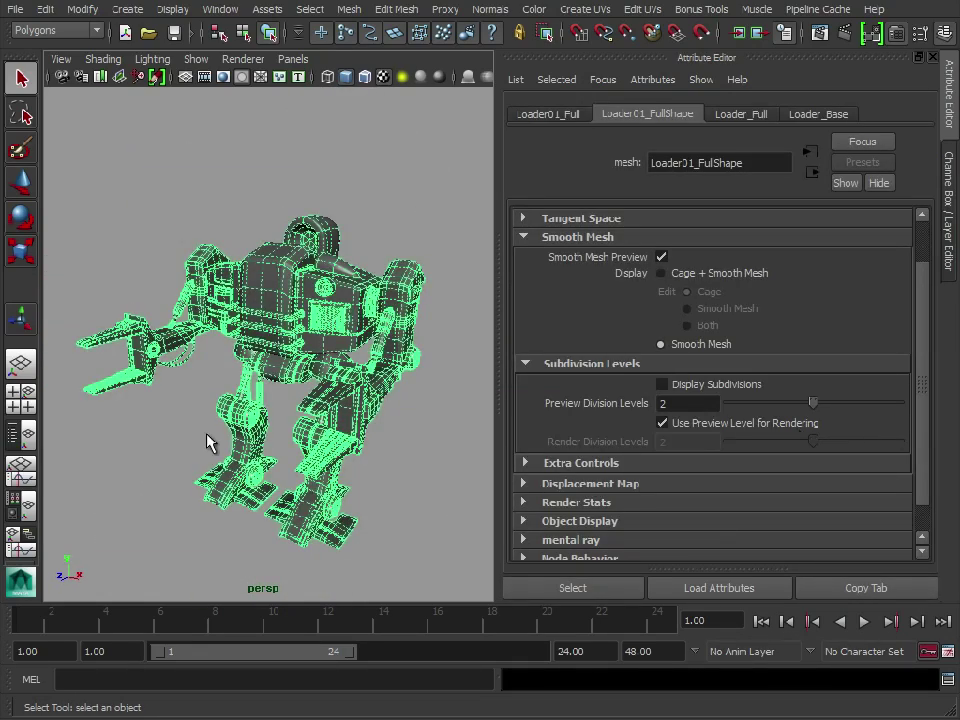
{"action": "left_click", "coordinate": [663, 423]}
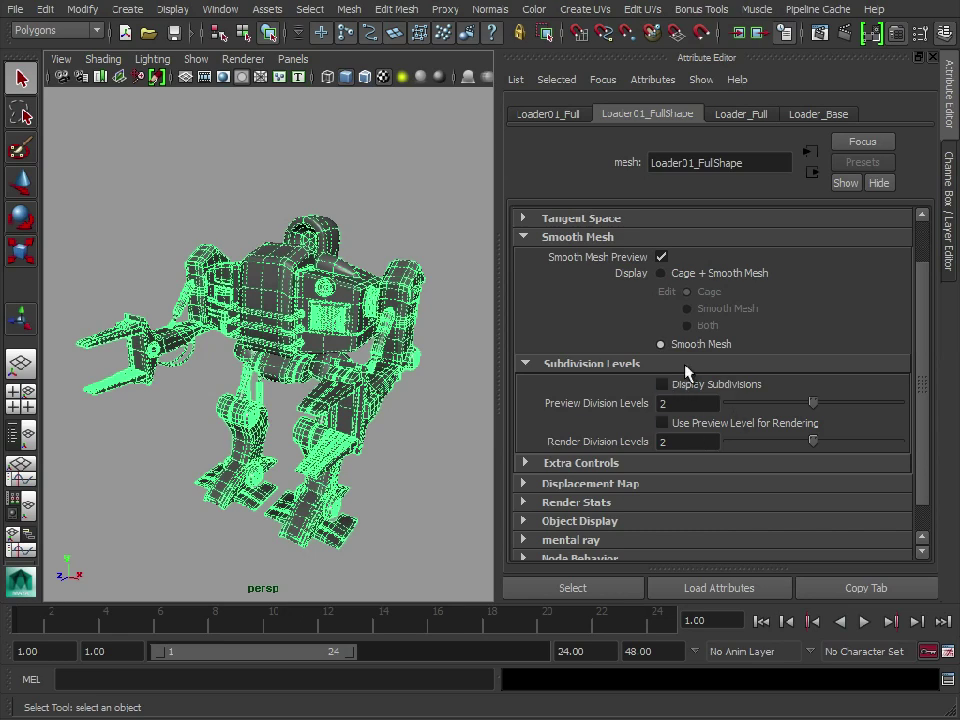
{"action": "left_click", "coordinate": [664, 423]}
- Switch the loader to its unsmoothed display and back to smooth preview, and bring back the channel and layer lists
{"action": "left_click", "coordinate": [384, 186]}
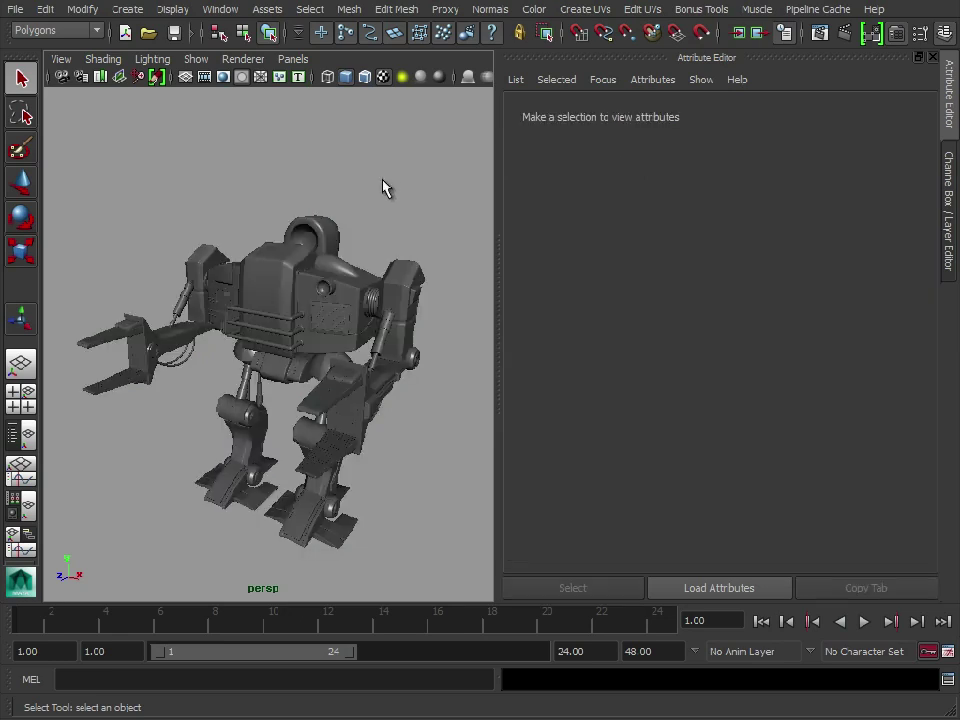
{"action": "left_click", "coordinate": [328, 313]}
{"action": "key", "text": "1"}
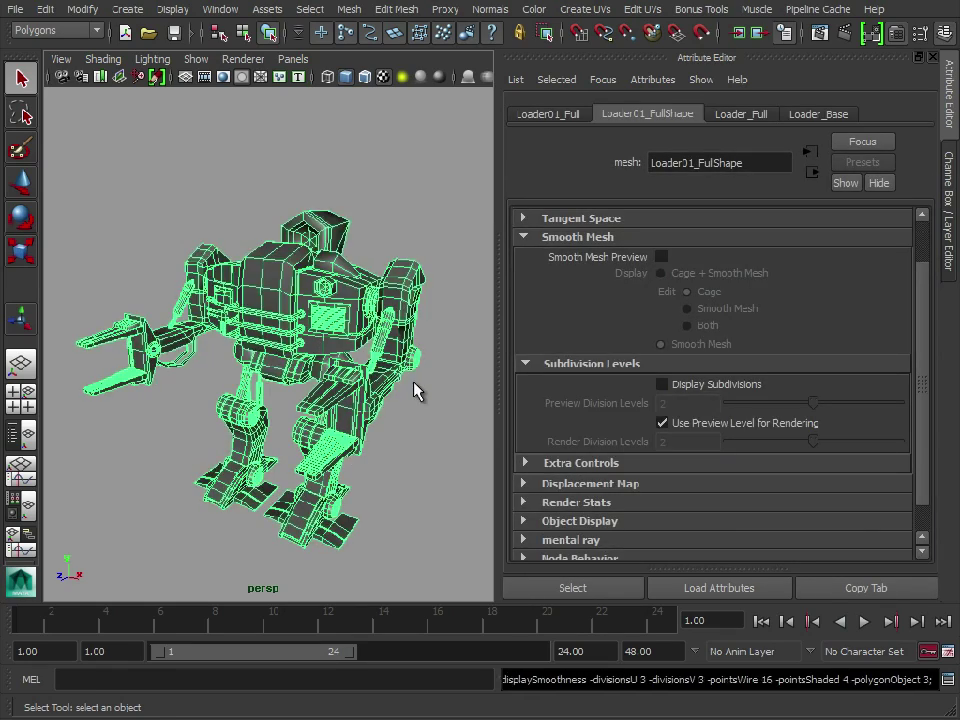
{"action": "key", "text": "3"}
{"action": "left_click", "coordinate": [949, 156]}
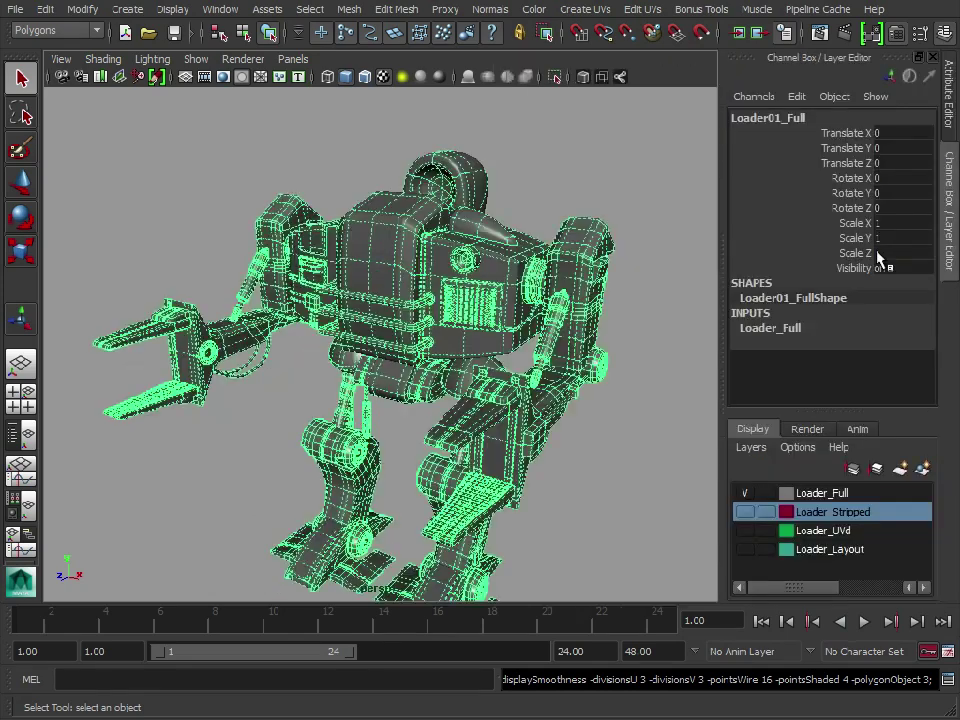
- Deselect the loader and examine the smoothed robot's front, arms and top from several angles
{"action": "left_click", "coordinate": [608, 427]}
{"action": "right_click_drag", "start_coordinate": [606, 457], "coordinate": [484, 442], "text": "alt"}
{"action": "left_click_drag", "start_coordinate": [484, 443], "coordinate": [450, 372], "text": "alt"}
{"action": "right_click_drag", "start_coordinate": [450, 372], "coordinate": [545, 360], "text": "alt"}
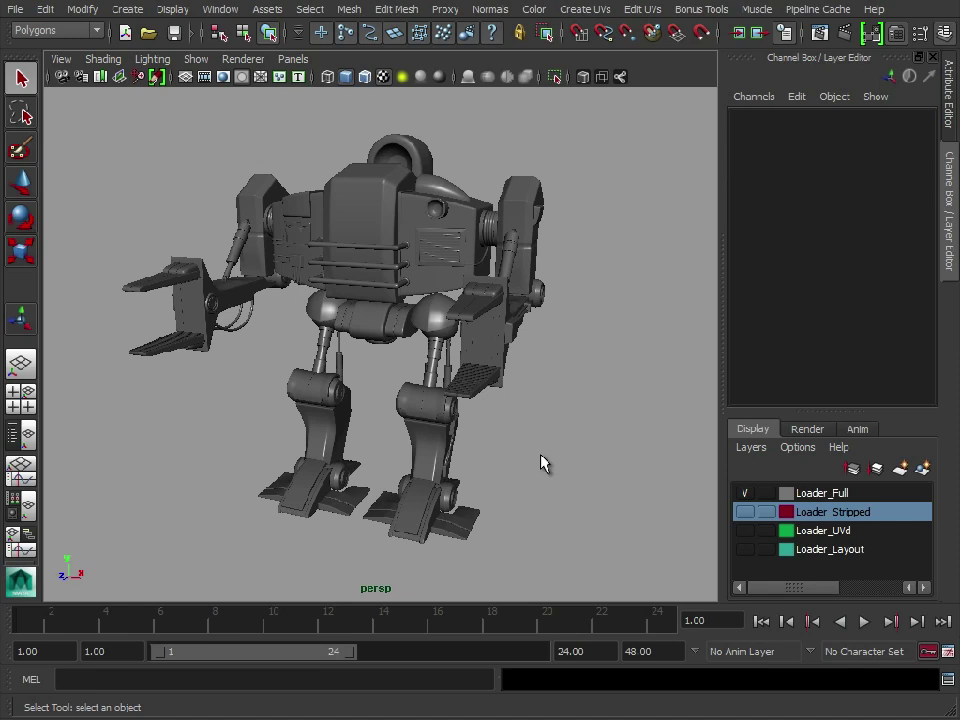
{"action": "left_click_drag", "start_coordinate": [499, 328], "coordinate": [551, 237], "text": "alt"}
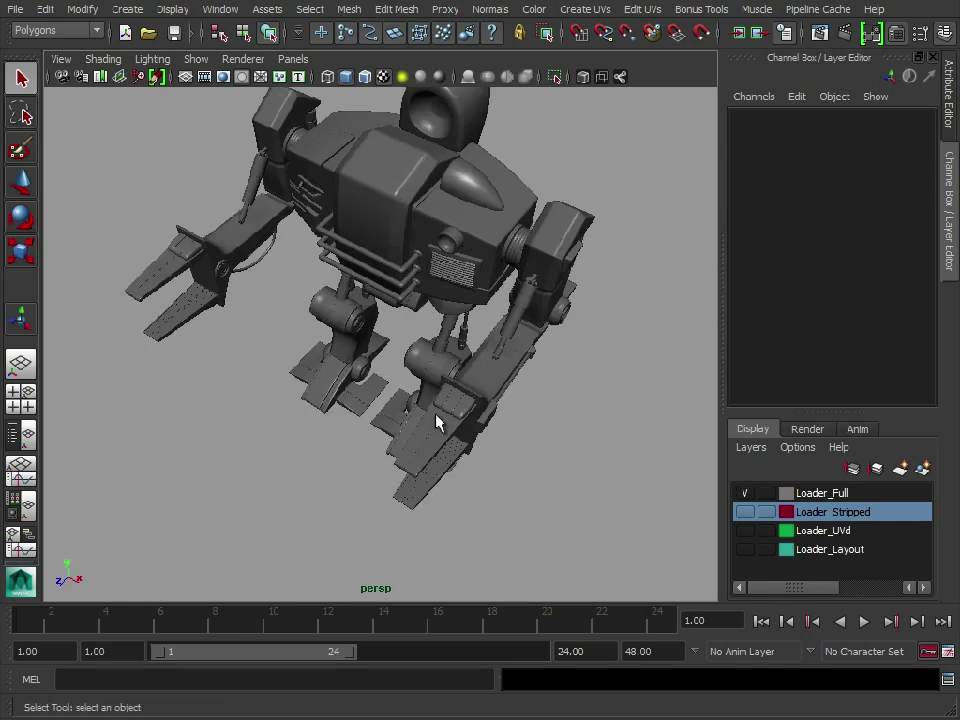
{"action": "left_click_drag", "start_coordinate": [439, 422], "coordinate": [409, 490], "text": "alt"}
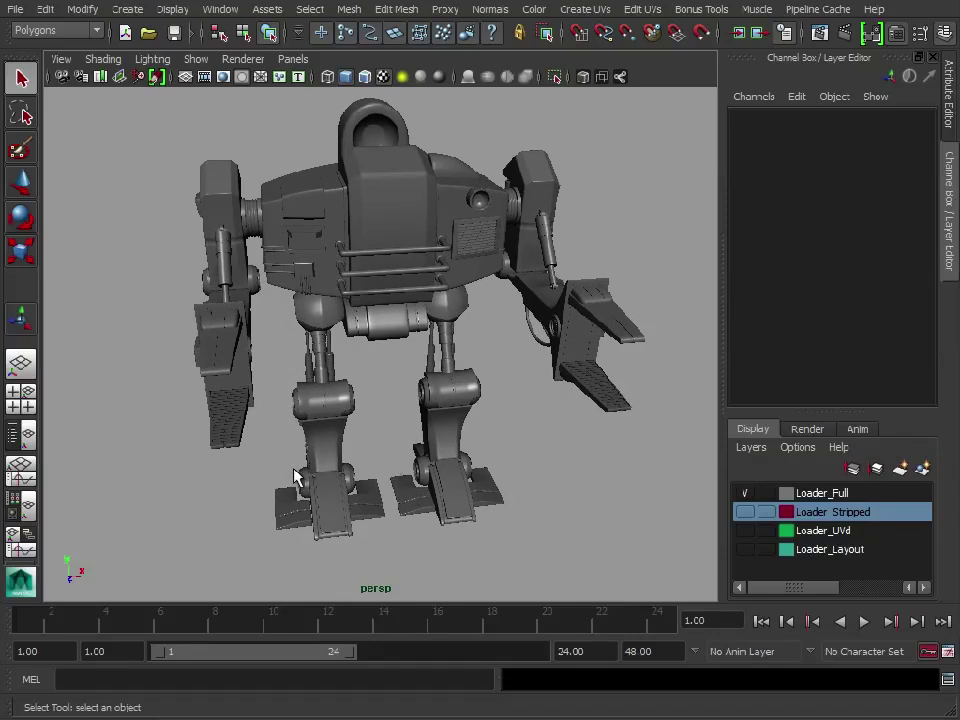
{"action": "left_click_drag", "start_coordinate": [540, 385], "coordinate": [372, 287], "text": "alt"}
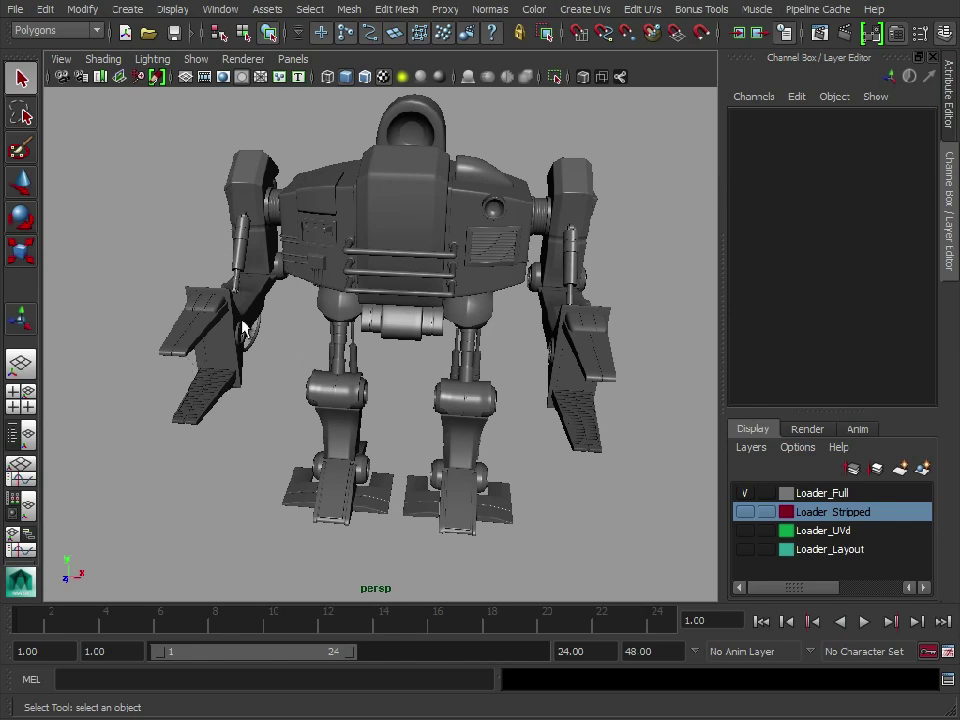
- Examine the smoothed loader's hips, leg pistons and feet up close from behind, and return to the front view
{"action": "left_click_drag", "start_coordinate": [504, 431], "coordinate": [325, 355], "text": "alt"}
{"action": "right_click_drag", "start_coordinate": [290, 340], "coordinate": [490, 388], "text": "alt"}
{"action": "left_click_drag", "start_coordinate": [496, 387], "coordinate": [243, 361], "text": "alt"}
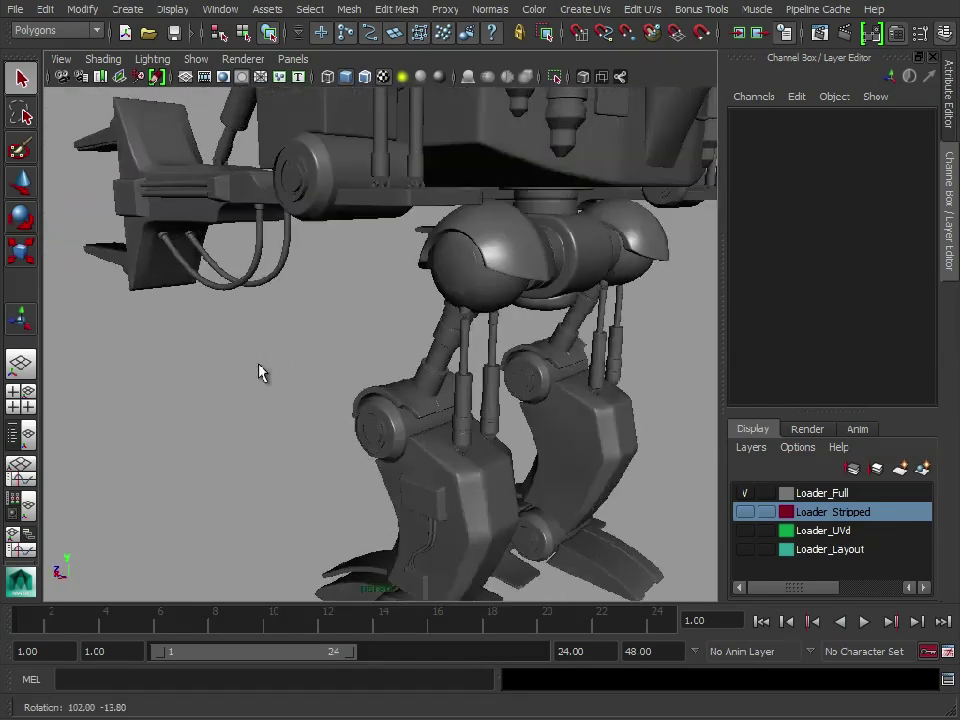
{"action": "middle_click_drag", "start_coordinate": [260, 371], "coordinate": [224, 345], "text": "alt"}
{"action": "right_click_drag", "start_coordinate": [240, 347], "coordinate": [218, 341], "text": "alt"}
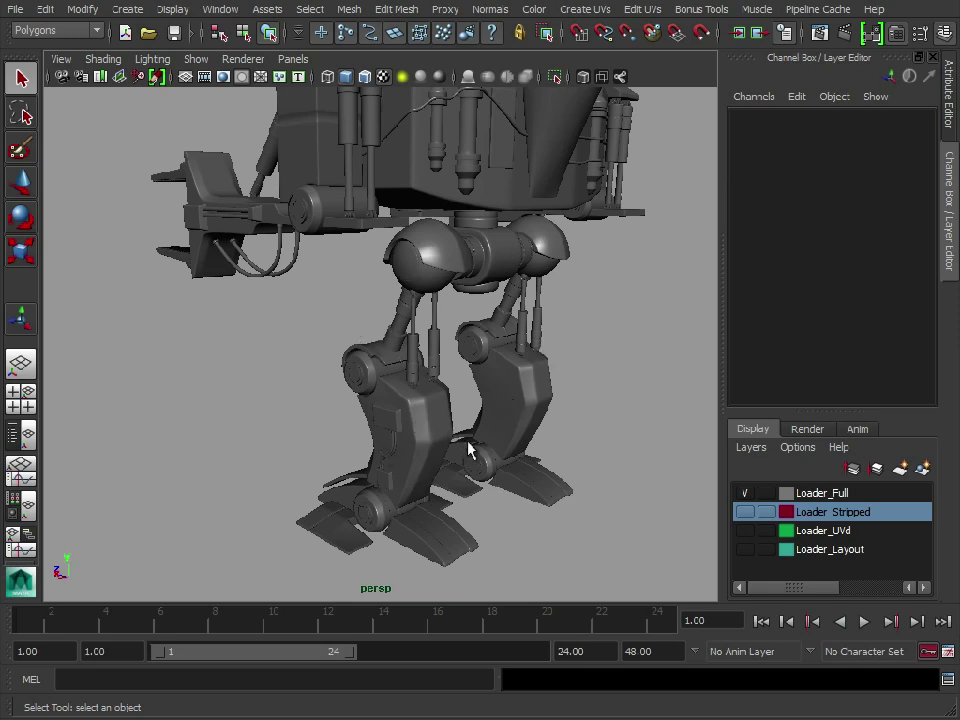
{"action": "left_click_drag", "start_coordinate": [471, 452], "coordinate": [624, 439], "text": "alt"}
{"action": "right_click_drag", "start_coordinate": [624, 439], "coordinate": [573, 430], "text": "alt"}
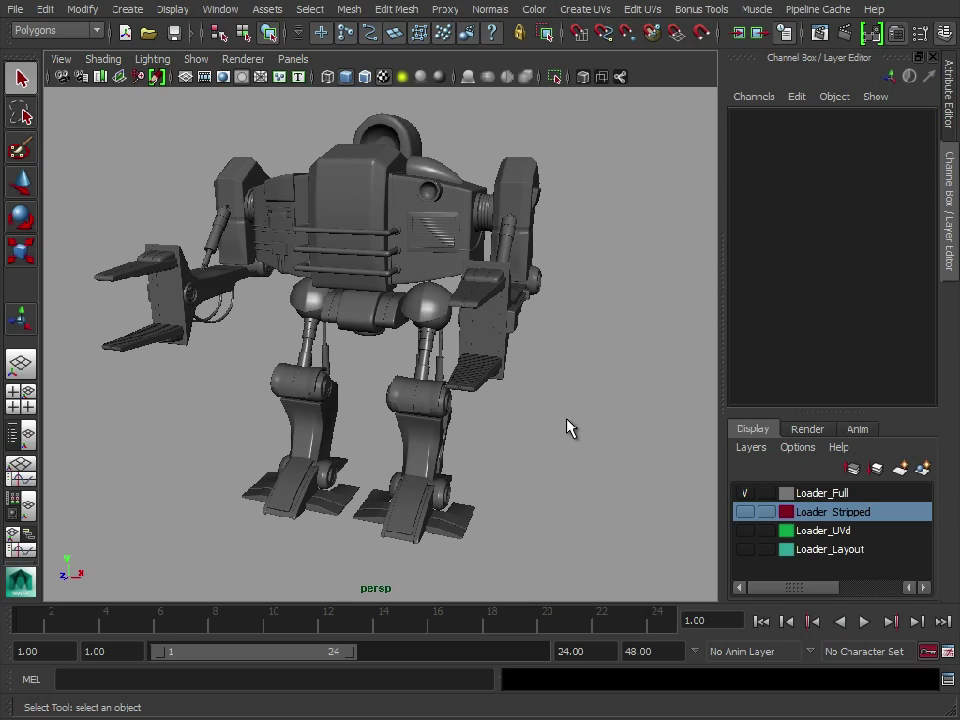
- Examine the loader's upper body and the cables, cylinders and arm pistons on its back
{"action": "right_click_drag", "start_coordinate": [354, 240], "coordinate": [491, 268], "text": "alt"}
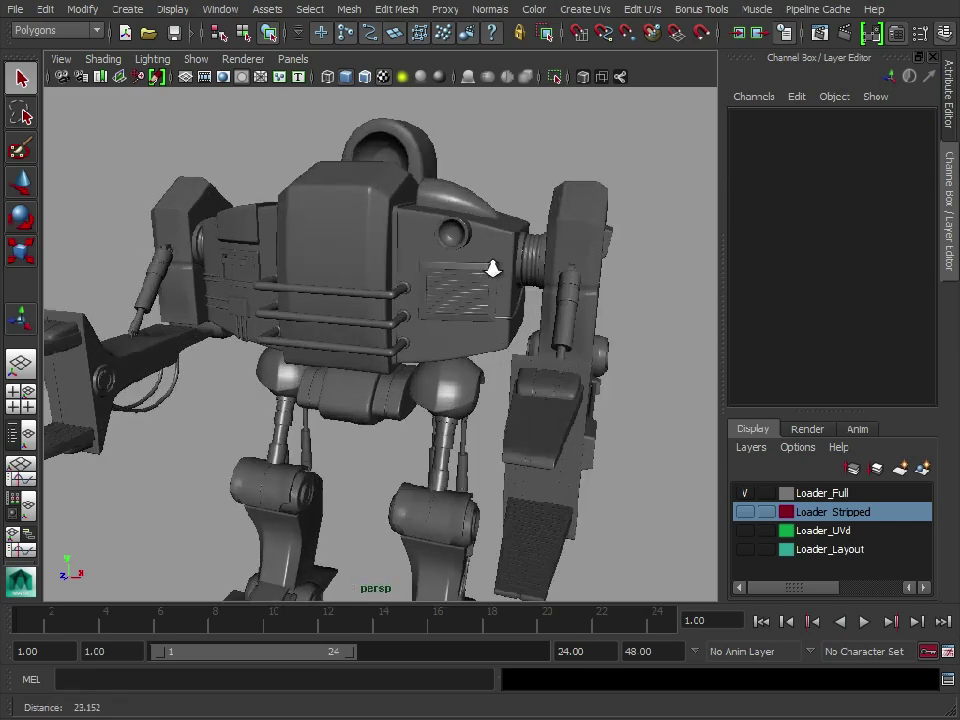
{"action": "left_click_drag", "start_coordinate": [403, 165], "coordinate": [386, 349], "text": "alt"}
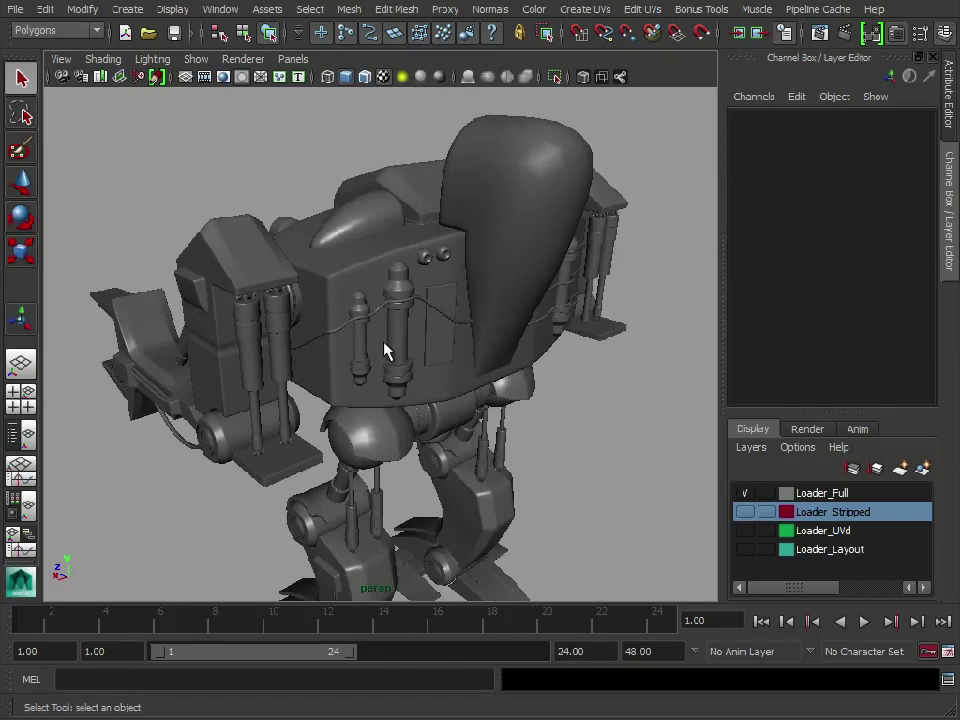
{"action": "left_click_drag", "start_coordinate": [573, 352], "coordinate": [460, 335], "text": "alt"}
{"action": "right_click_drag", "start_coordinate": [460, 335], "coordinate": [366, 281], "text": "alt"}
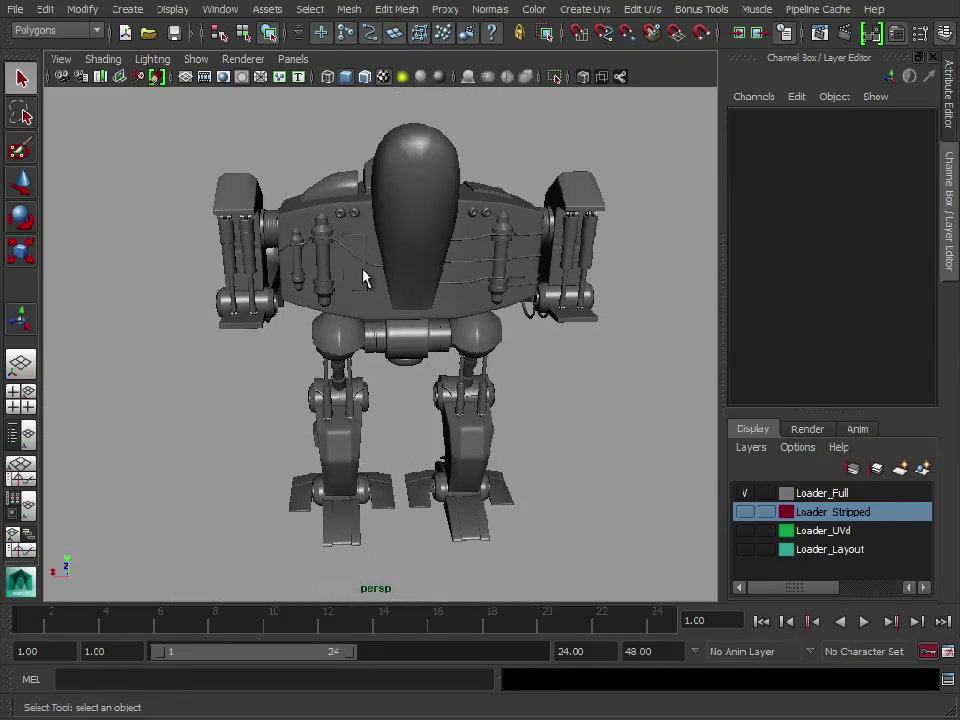
{"action": "middle_click_drag", "start_coordinate": [210, 323], "coordinate": [210, 323], "text": "alt"}
{"action": "right_click_drag", "start_coordinate": [210, 322], "coordinate": [386, 343], "text": "alt"}
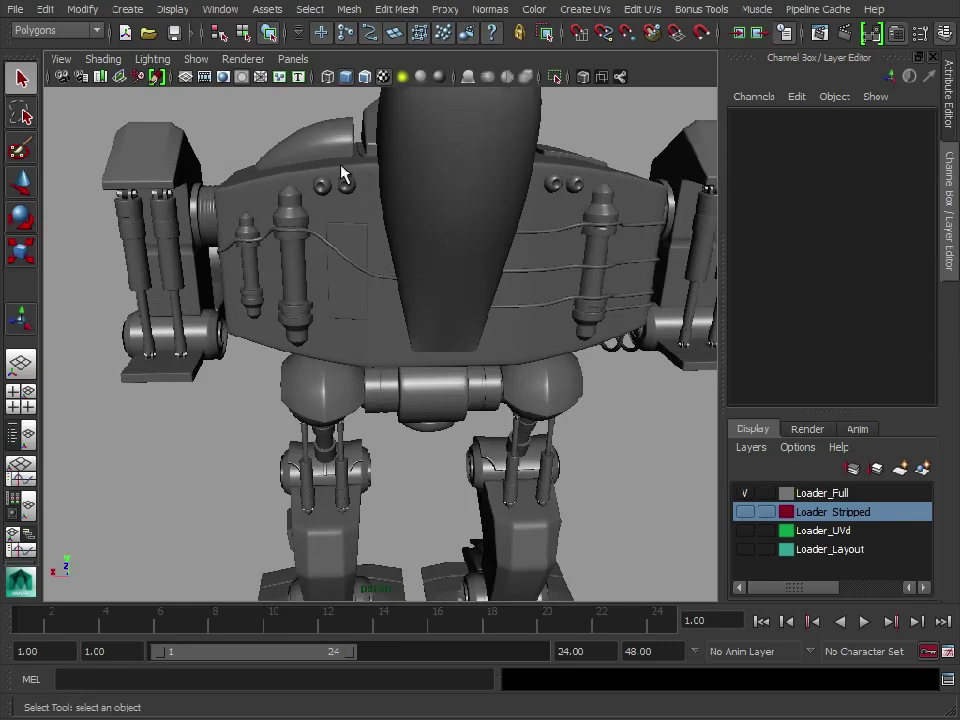
{"action": "right_click_drag", "start_coordinate": [251, 320], "coordinate": [360, 248], "text": "alt"}
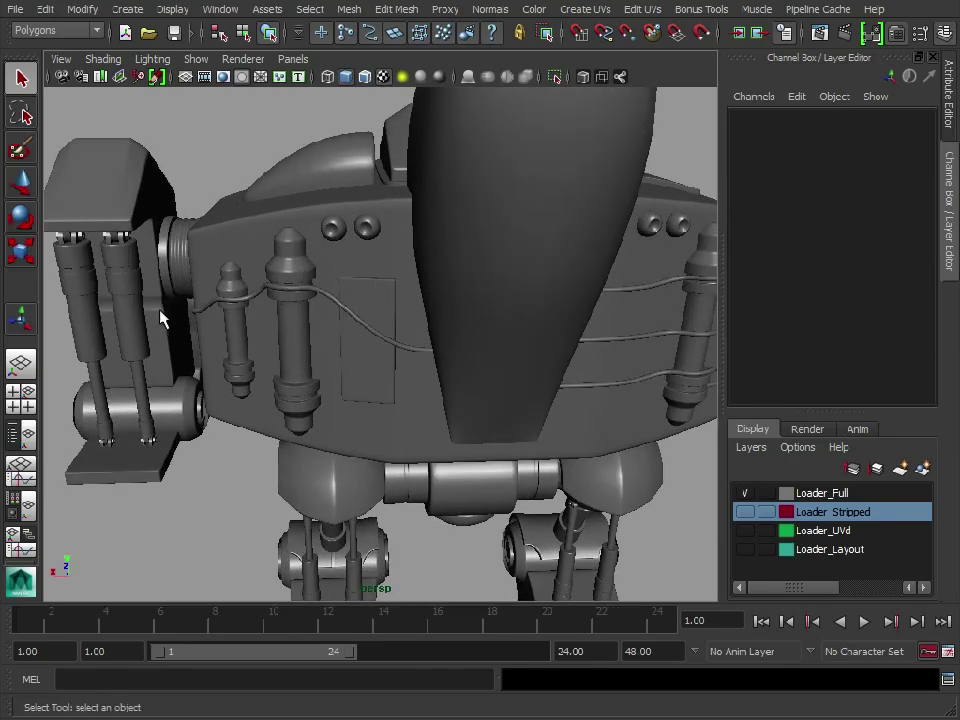
- Hide the Loader_Full layer and show the Loader_Stripped layer in its place, with the whole robot in view from the front
{"action": "left_click_drag", "start_coordinate": [433, 401], "coordinate": [636, 390], "text": "alt"}
{"action": "right_click_drag", "start_coordinate": [636, 390], "coordinate": [489, 405], "text": "alt"}
{"action": "middle_click_drag", "start_coordinate": [489, 405], "coordinate": [489, 291], "text": "alt"}
{"action": "left_click_drag", "start_coordinate": [489, 291], "coordinate": [610, 322], "text": "alt"}
{"action": "right_click_drag", "start_coordinate": [610, 322], "coordinate": [506, 311], "text": "alt"}
{"action": "left_click_drag", "start_coordinate": [506, 311], "coordinate": [545, 294], "text": "alt"}
{"action": "right_click_drag", "start_coordinate": [545, 294], "coordinate": [525, 306], "text": "alt"}
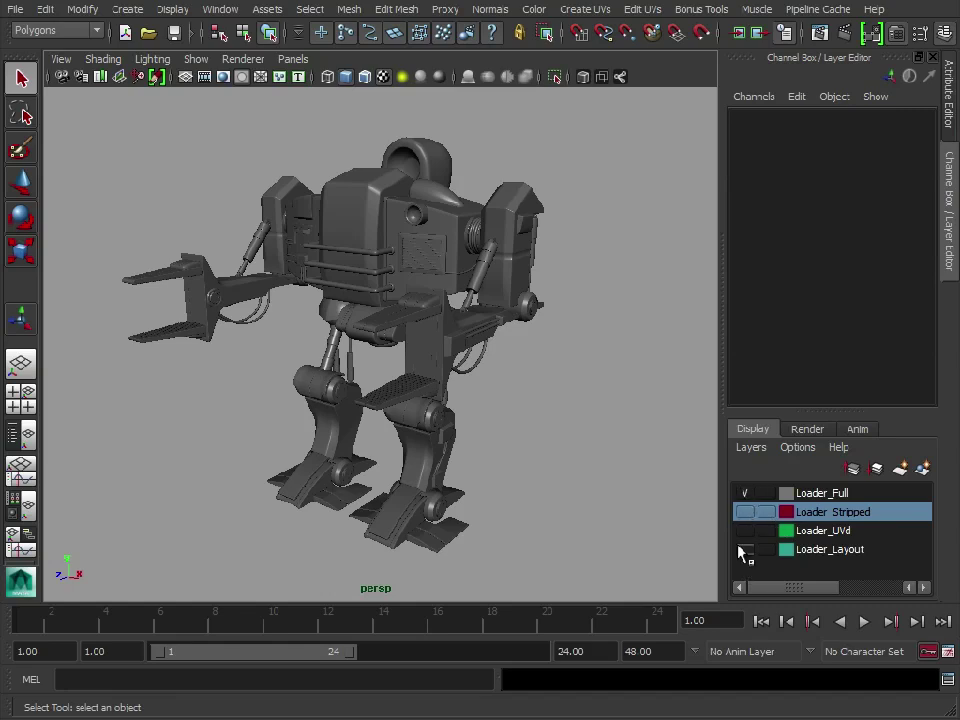
{"action": "left_click", "coordinate": [744, 494]}
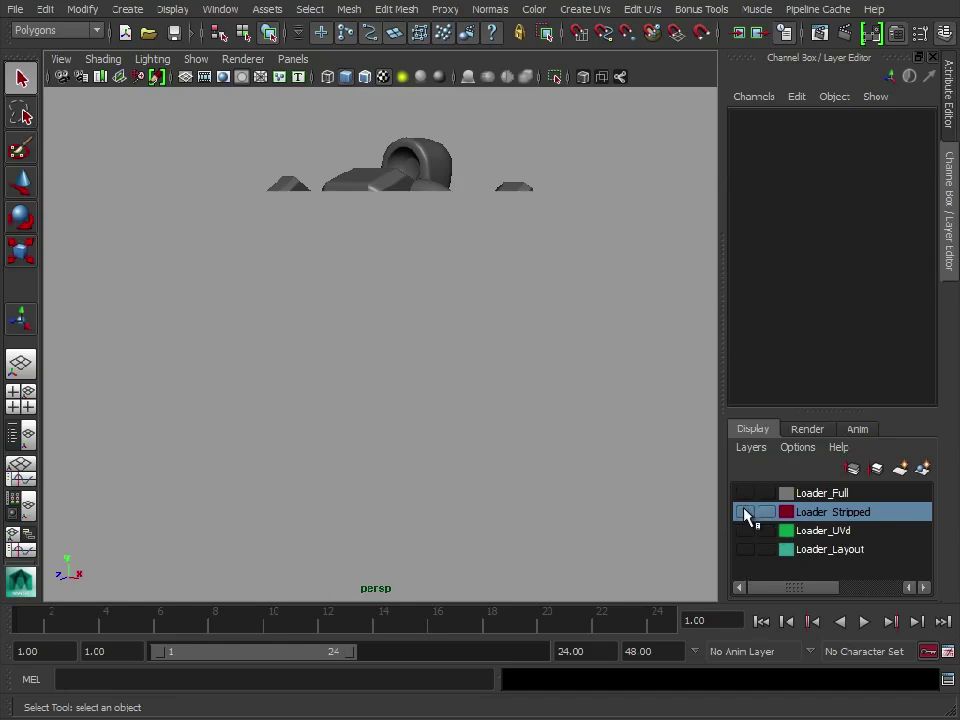
{"action": "left_click", "coordinate": [744, 512]}
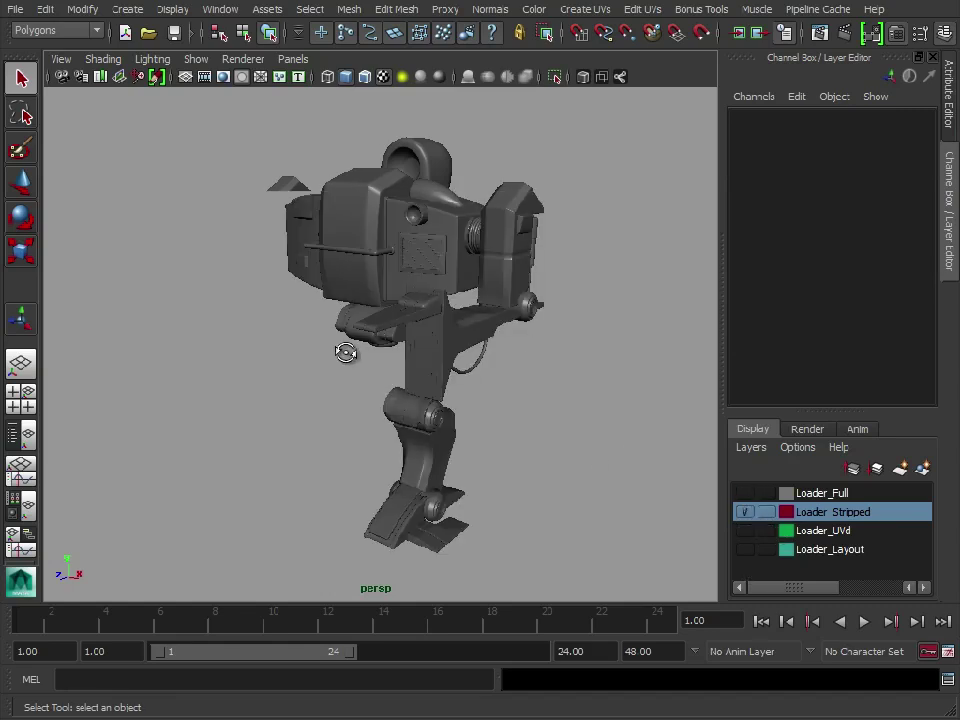
- Inspect the stripped loader's front up close, selecting the front bar and then the torso to see their meshes
{"action": "left_click_drag", "start_coordinate": [345, 352], "coordinate": [300, 171], "text": "alt"}
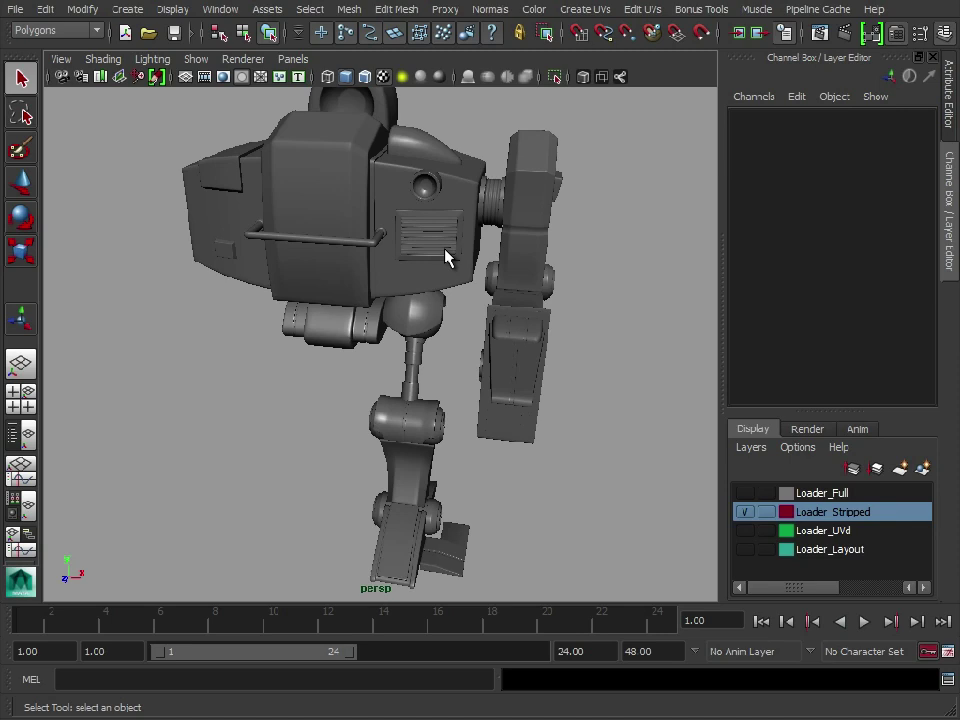
{"action": "middle_click_drag", "start_coordinate": [280, 256], "coordinate": [296, 319], "text": "alt"}
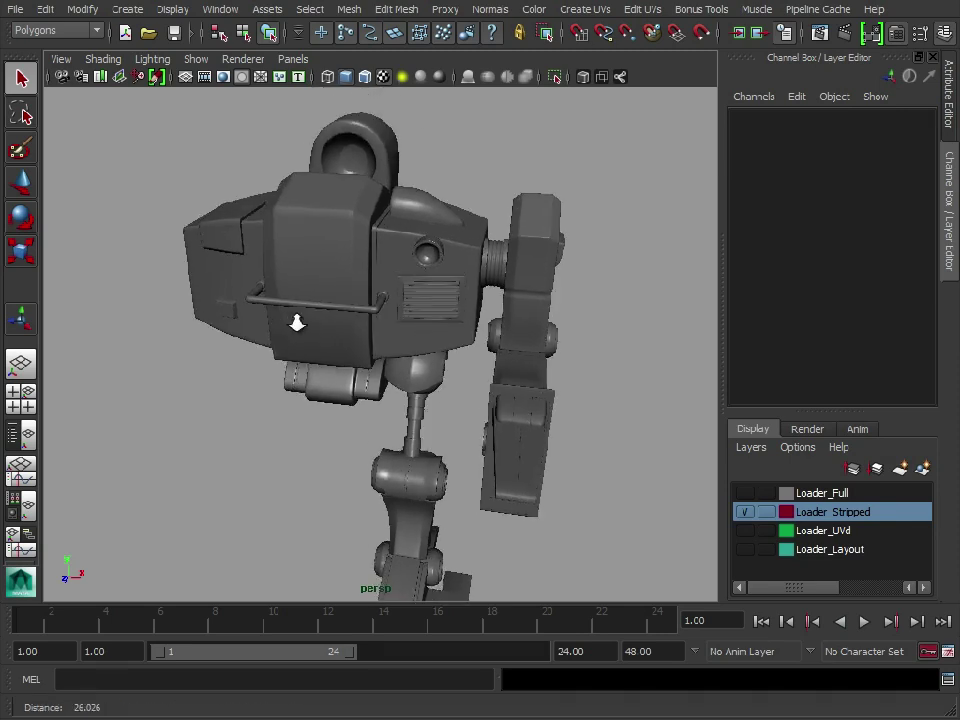
{"action": "right_click_drag", "start_coordinate": [296, 319], "coordinate": [454, 326], "text": "alt"}
{"action": "left_click", "coordinate": [378, 305]}
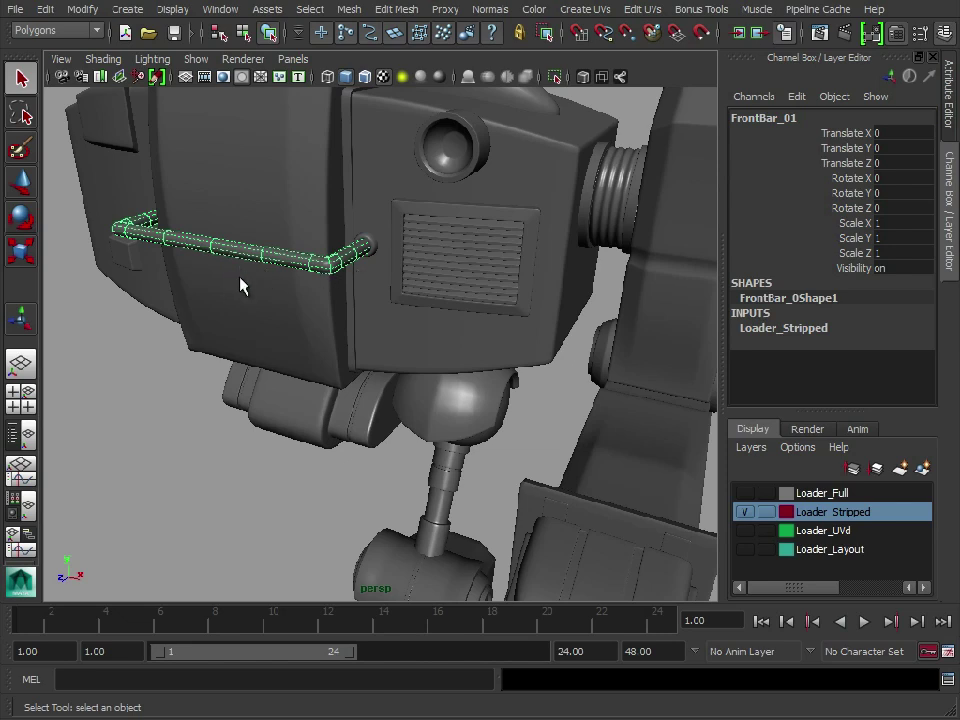
{"action": "left_click", "coordinate": [445, 353]}
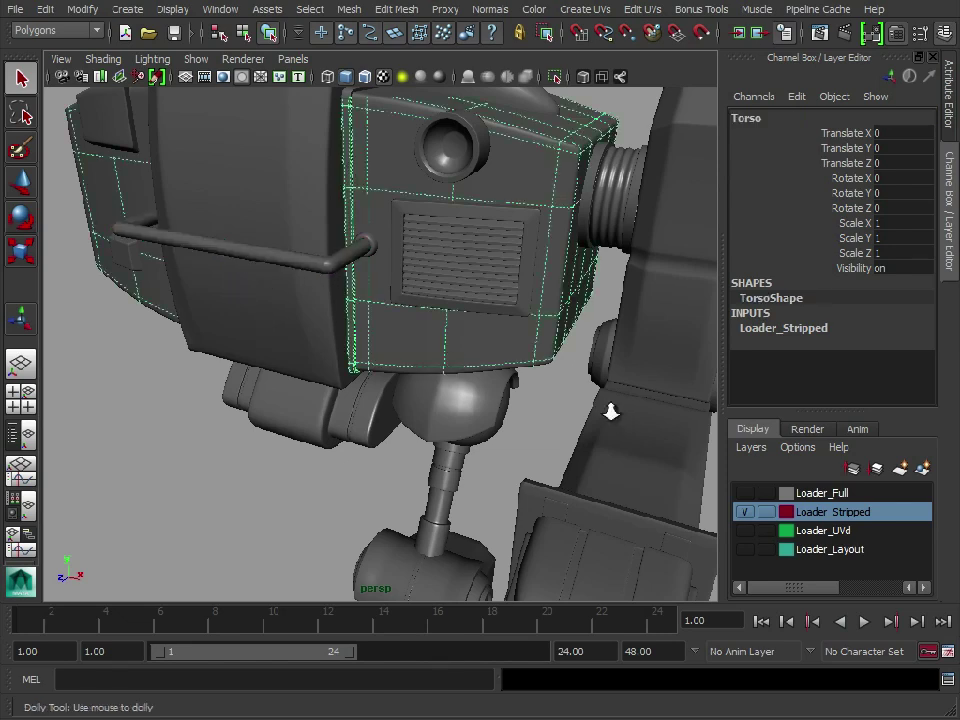
- Deselect the torso and examine the whole stripped loader, including its single arm and leg, from several angles
{"action": "right_click_drag", "start_coordinate": [611, 411], "coordinate": [500, 400], "text": "alt"}
{"action": "middle_click_drag", "start_coordinate": [500, 400], "coordinate": [472, 272], "text": "alt"}
{"action": "right_click_drag", "start_coordinate": [531, 446], "coordinate": [444, 448], "text": "alt"}
{"action": "left_click_drag", "start_coordinate": [442, 446], "coordinate": [478, 409], "text": "alt"}
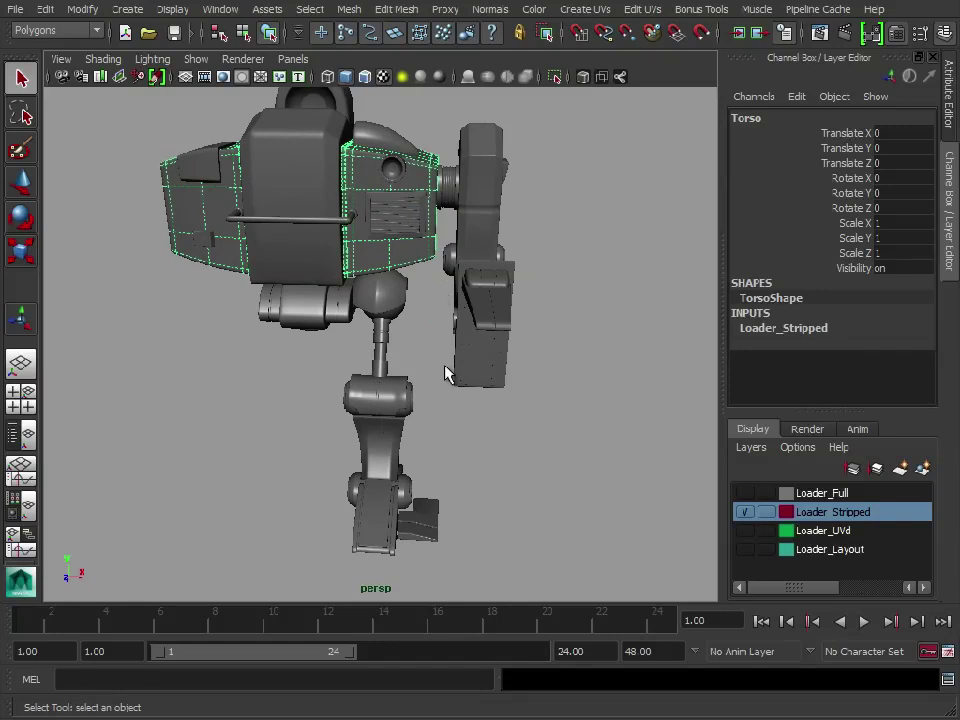
{"action": "left_click", "coordinate": [603, 421]}
{"action": "left_click_drag", "start_coordinate": [592, 300], "coordinate": [424, 291], "text": "alt"}
{"action": "right_click_drag", "start_coordinate": [424, 291], "coordinate": [266, 288], "text": "alt"}
{"action": "middle_click_drag", "start_coordinate": [266, 288], "coordinate": [269, 307], "text": "alt"}
{"action": "left_click_drag", "start_coordinate": [268, 307], "coordinate": [458, 313], "text": "alt"}
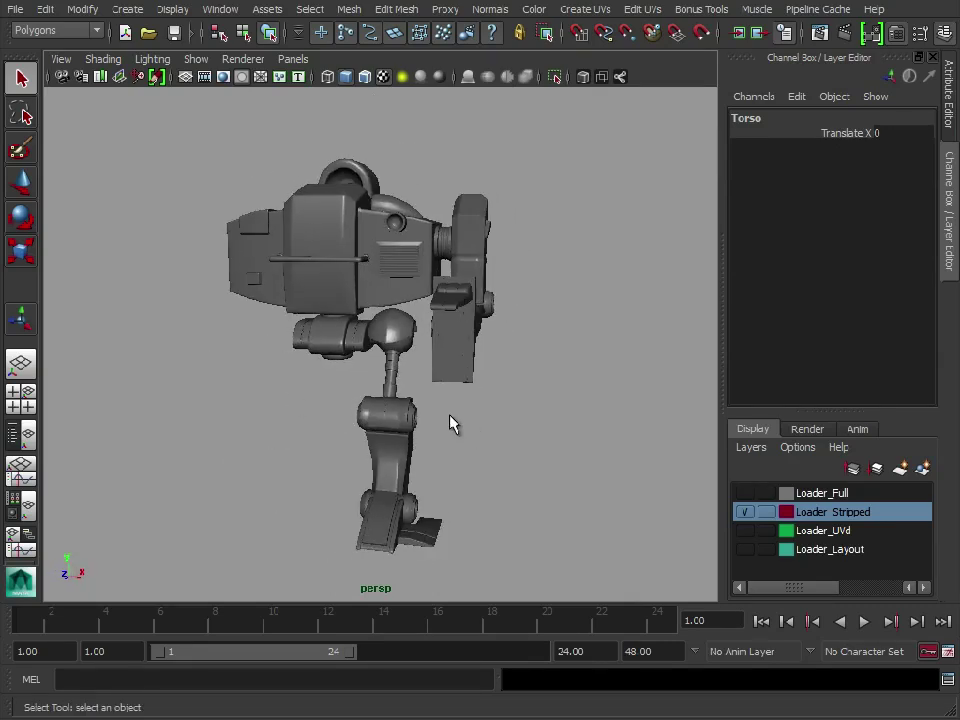
{"action": "left_click_drag", "start_coordinate": [454, 424], "coordinate": [514, 330], "text": "alt"}
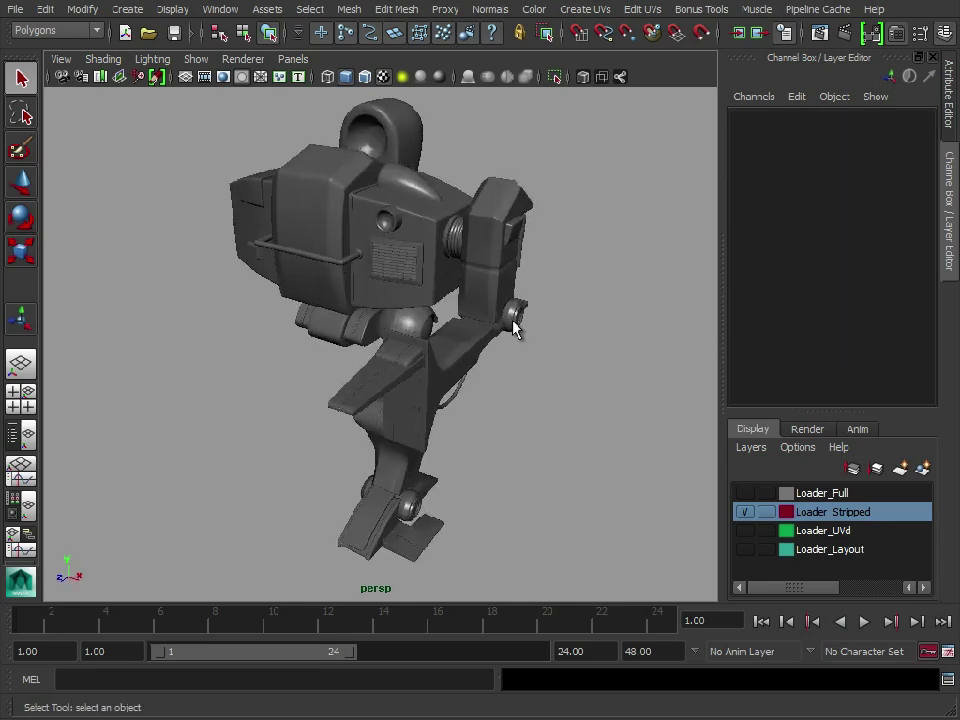